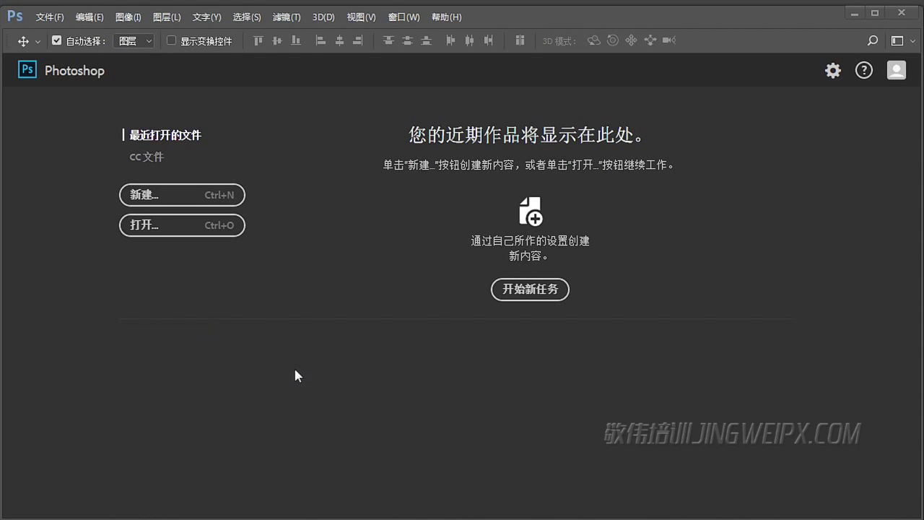
# - Create a document from the 默认 Photoshop 大小 photo preset (16 x 12 厘米, 300 ppi) with the artboard option enabled
pyautogui.click(203, 195)
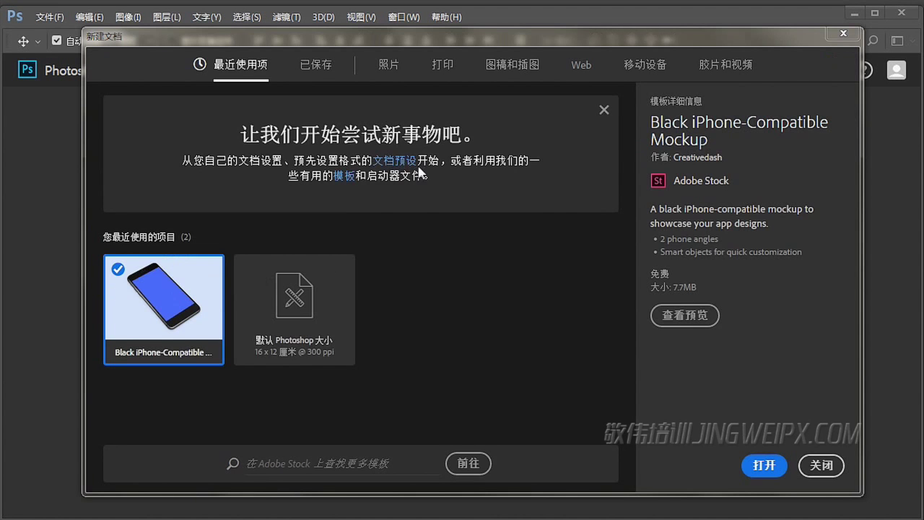
pyautogui.click(387, 64)
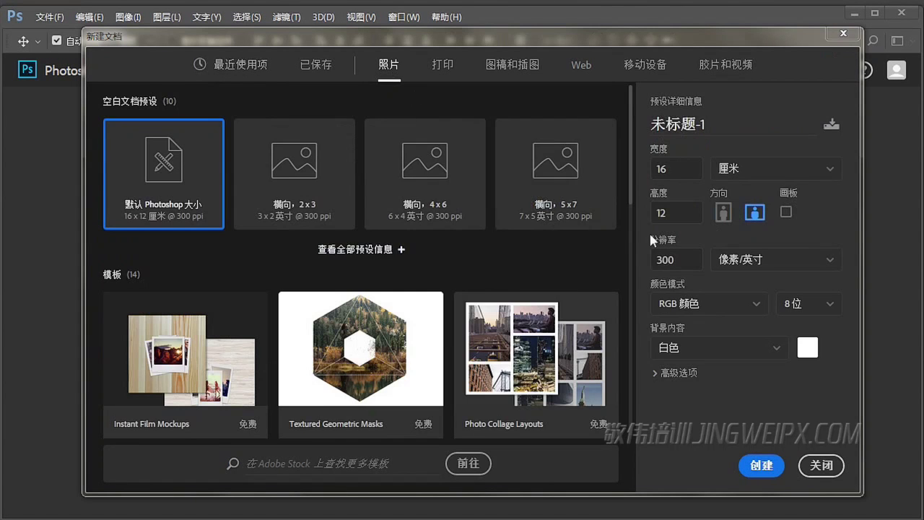
pyautogui.click(787, 214)
pyautogui.click(763, 466)
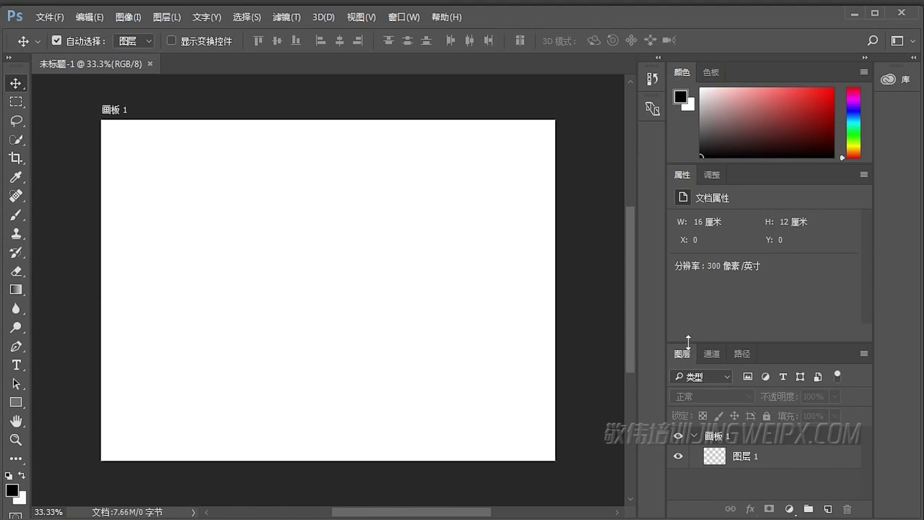
# - Add an empty layer group above 图层 1 inside 画板 1, and select 图层 1
pyautogui.moveTo(688, 343); pyautogui.dragTo(696, 266)
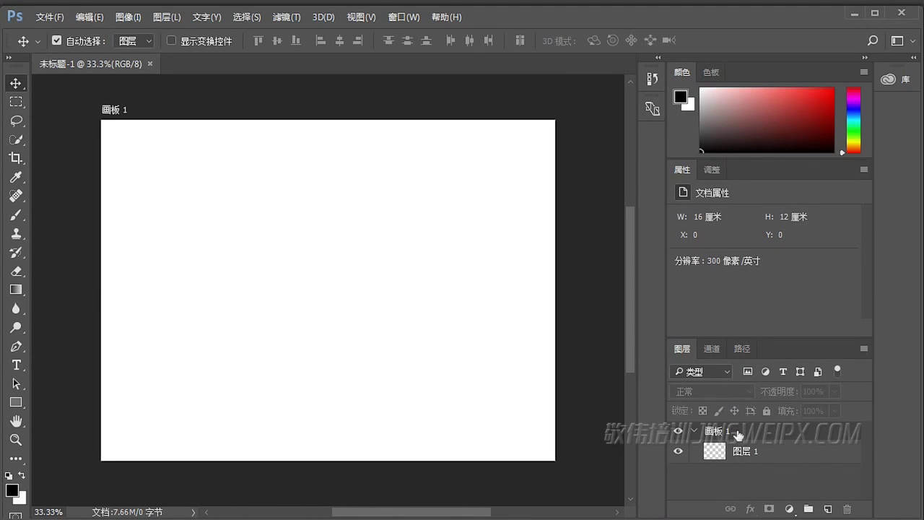
pyautogui.click(738, 434)
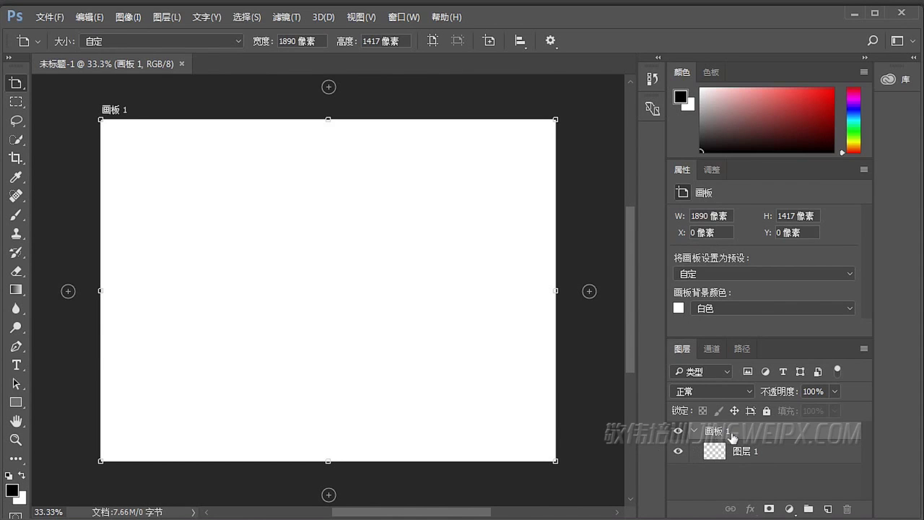
pyautogui.click(757, 455)
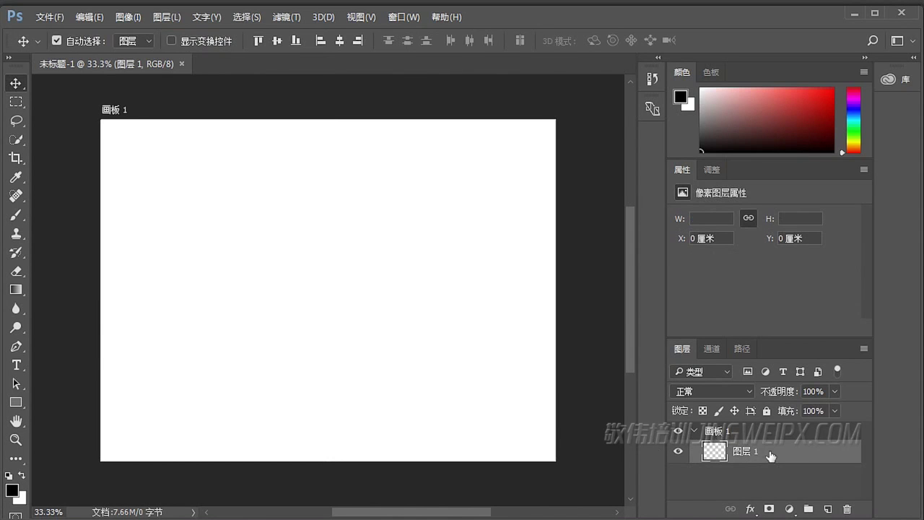
pyautogui.click(808, 510)
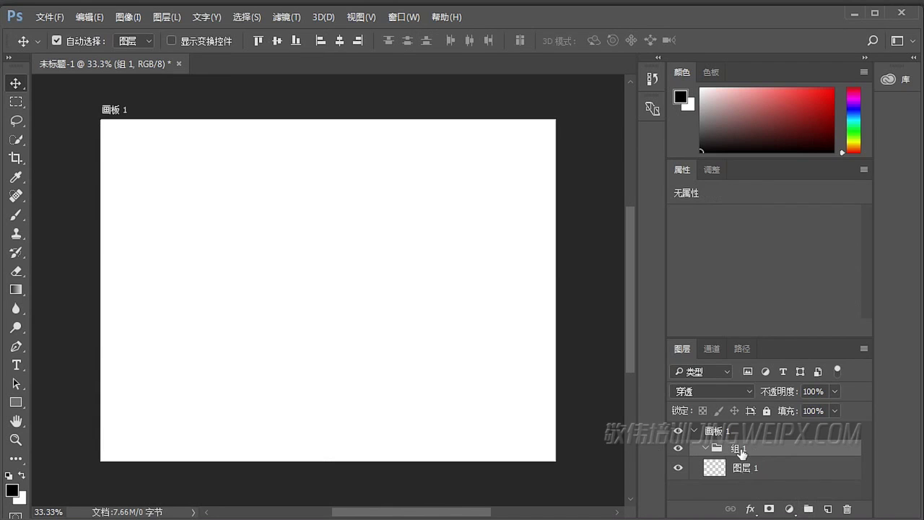
pyautogui.click(759, 469)
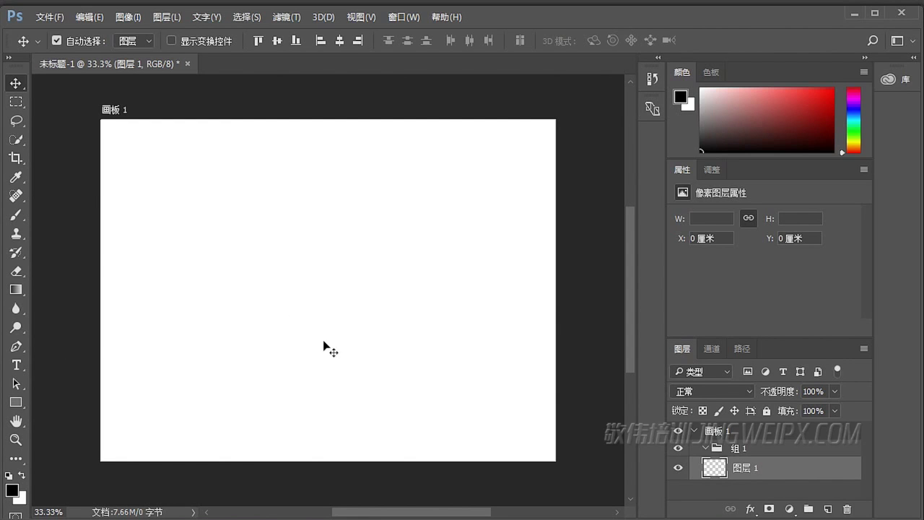
# - Use the Artboard tool to add two same-sized artboards in a row to the right of 画板 1
pyautogui.click(455, 235)
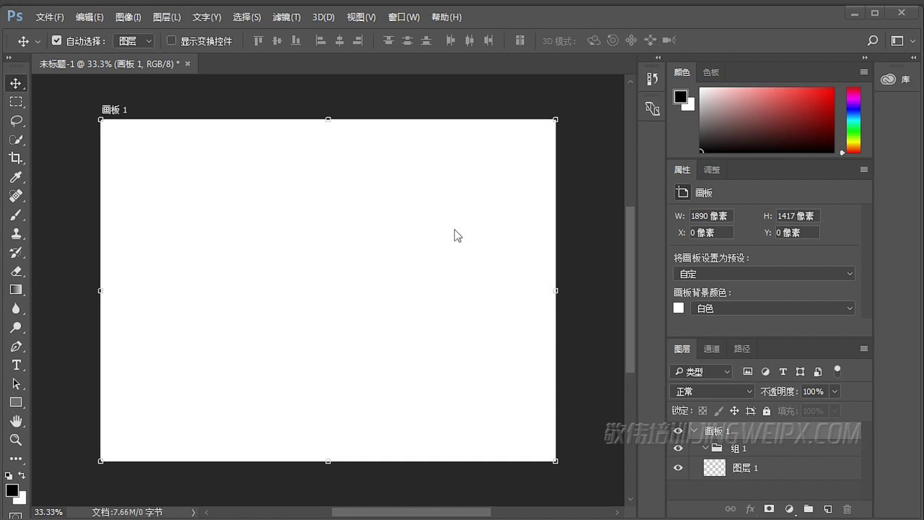
pyautogui.click(15, 87)
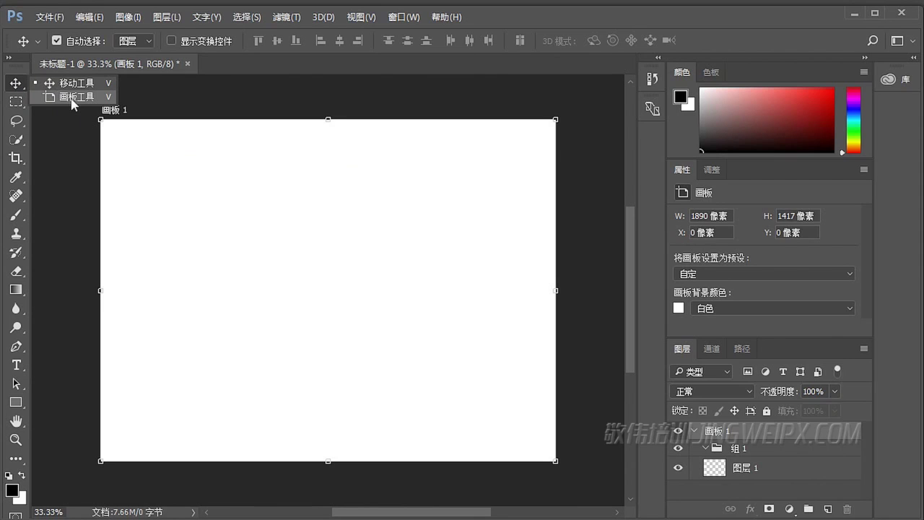
pyautogui.click(71, 97)
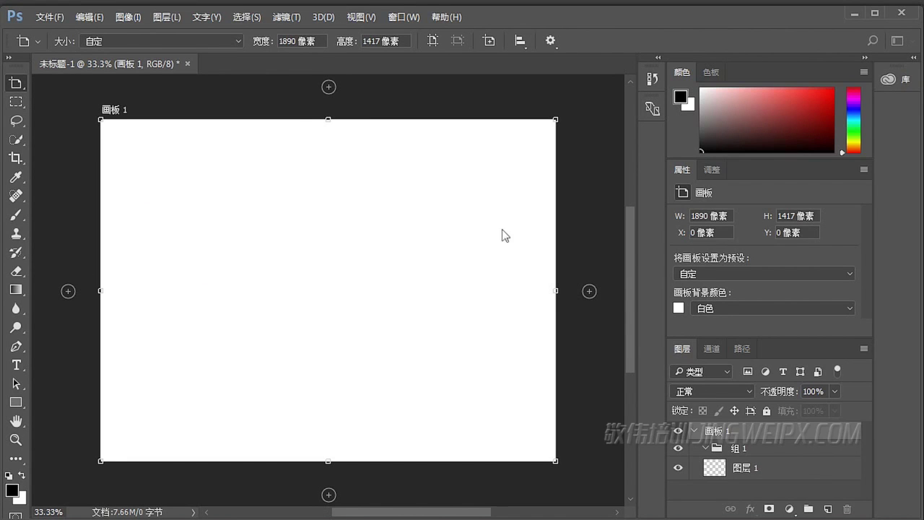
pyautogui.click(590, 291)
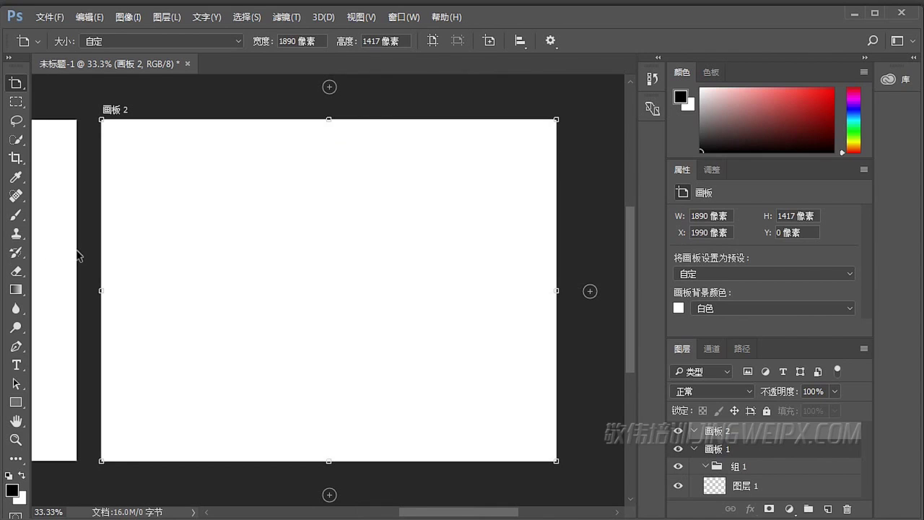
pyautogui.click(590, 293)
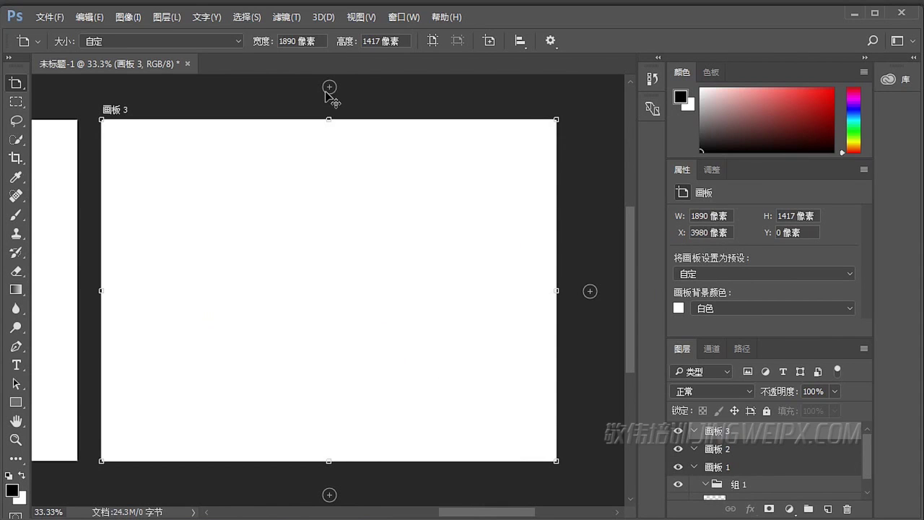
# - Add six more same-sized artboards below and beside the existing row to complete a three-by-three grid
pyautogui.click(330, 495)
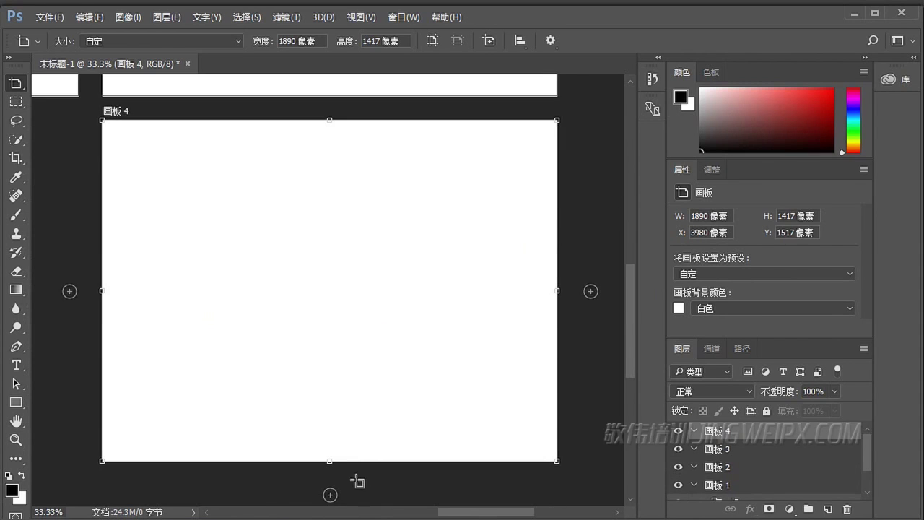
pyautogui.scroll(2, 325, 497)
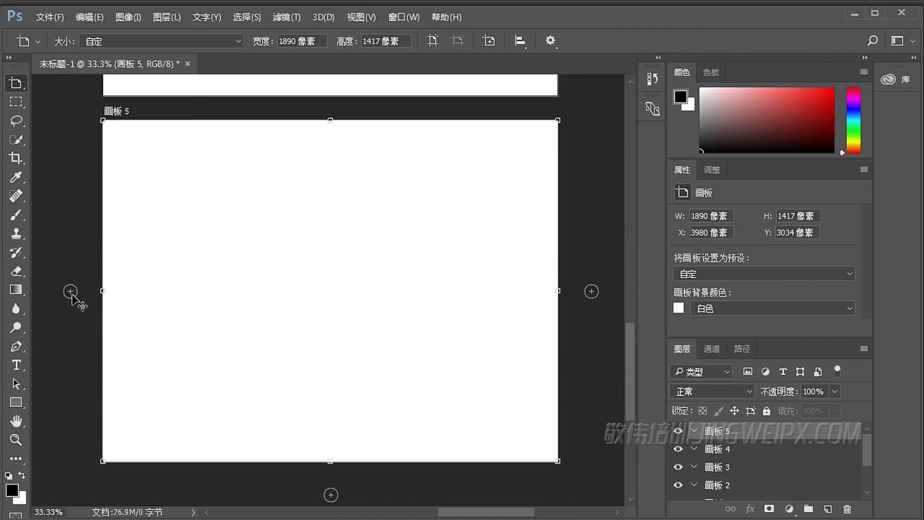
pyautogui.click(70, 292)
pyautogui.scroll(4, 336, 223)
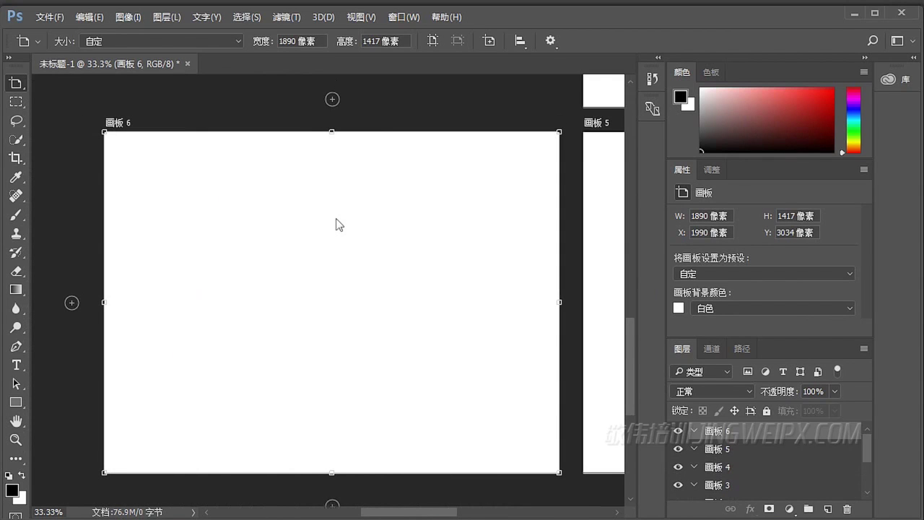
pyautogui.click(332, 260)
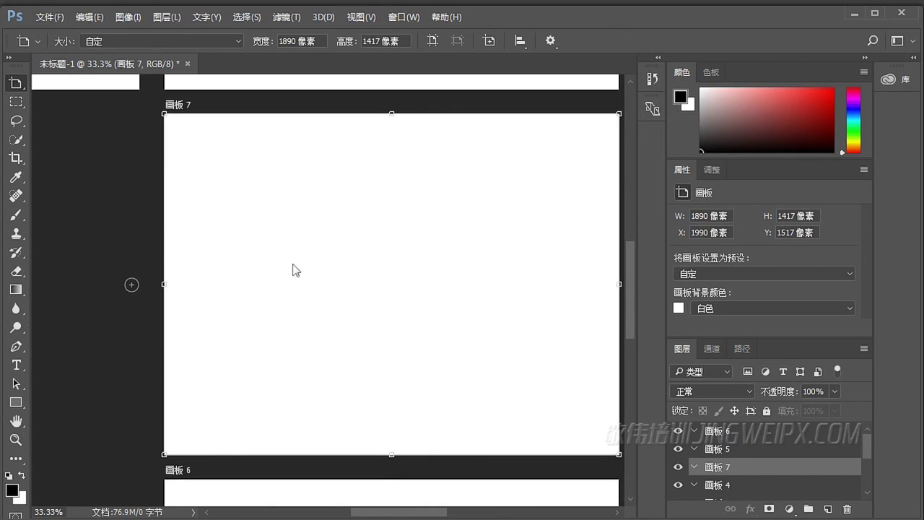
pyautogui.click(133, 286)
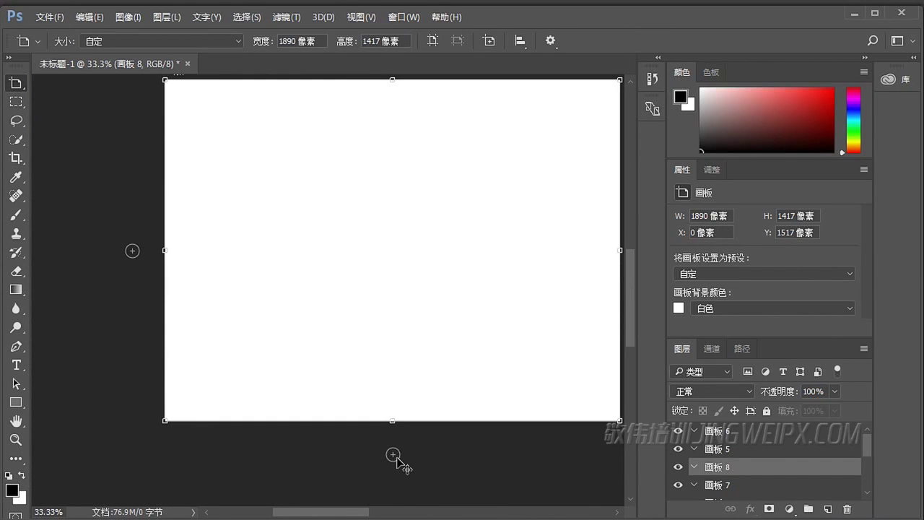
pyautogui.click(392, 454)
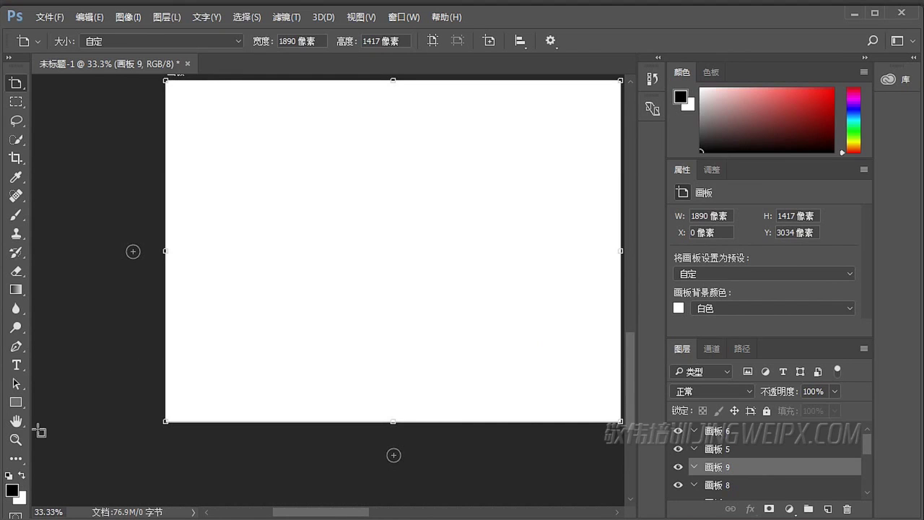
# - Fit the artboard grid in view and examine the full list of artboards in the layer stack
pyautogui.doubleClick(16, 421)
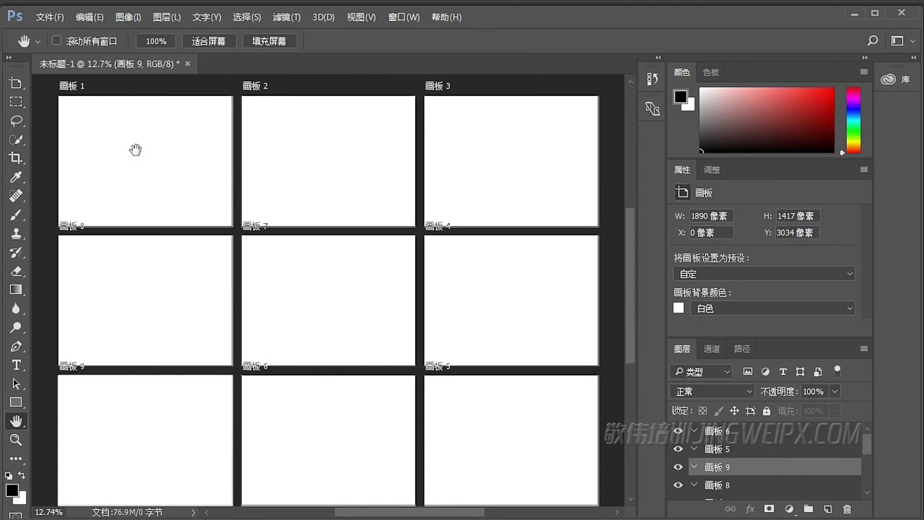
pyautogui.click(315, 217)
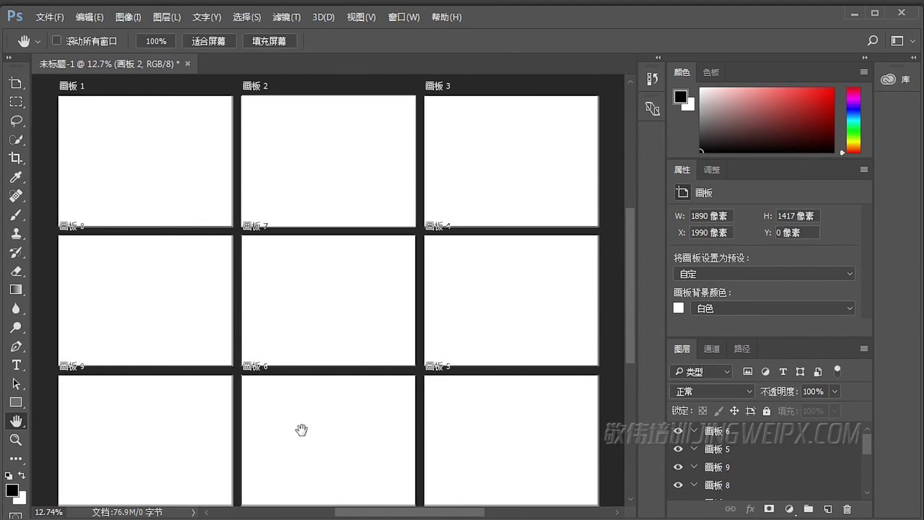
pyautogui.doubleClick(686, 172)
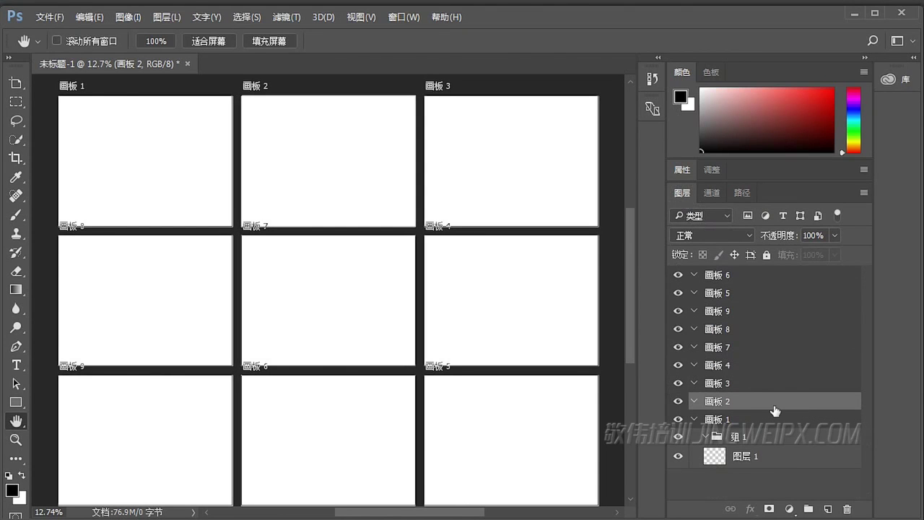
pyautogui.click(749, 365)
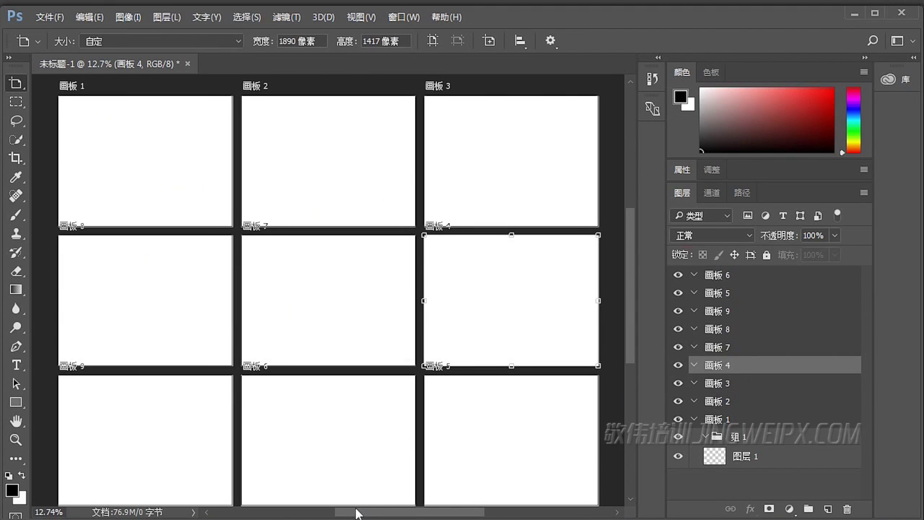
pyautogui.moveTo(356, 512); pyautogui.dragTo(380, 518)
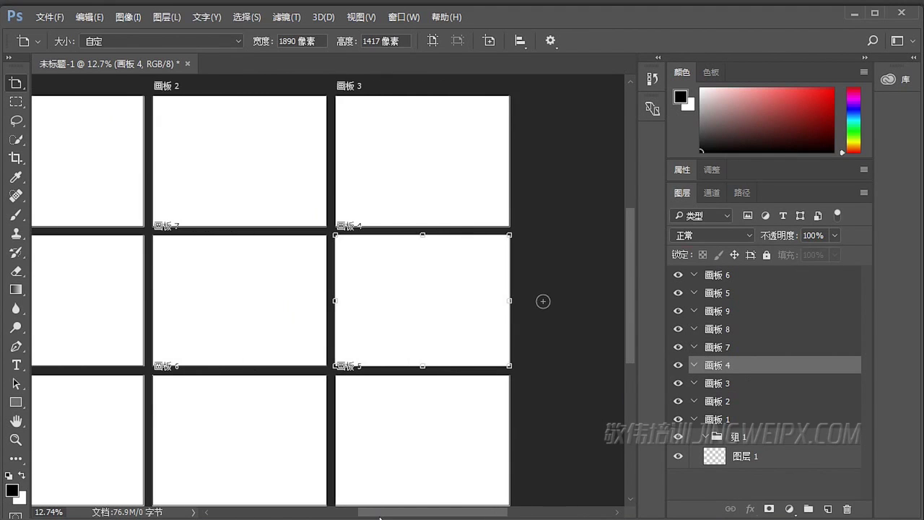
# - Set the width of 画板 3 to 2500 像素
pyautogui.press('v')
pyautogui.click(436, 162)
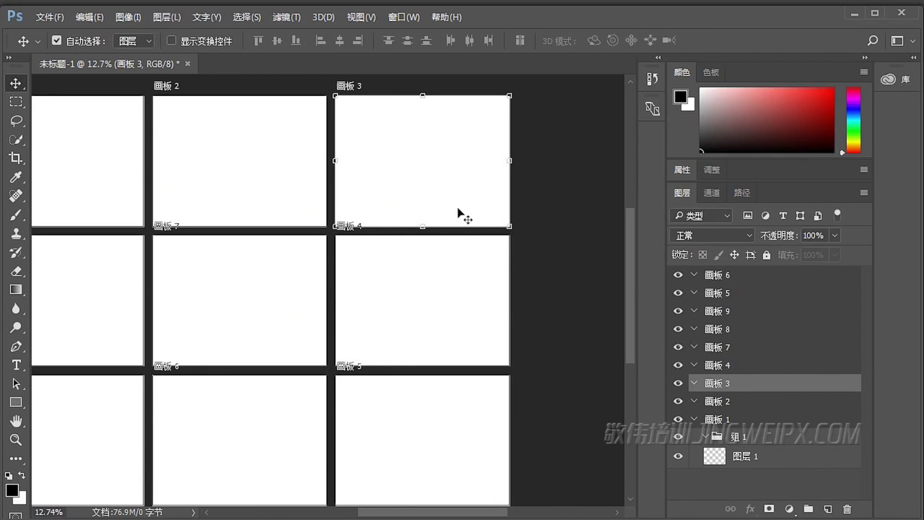
pyautogui.click(683, 170)
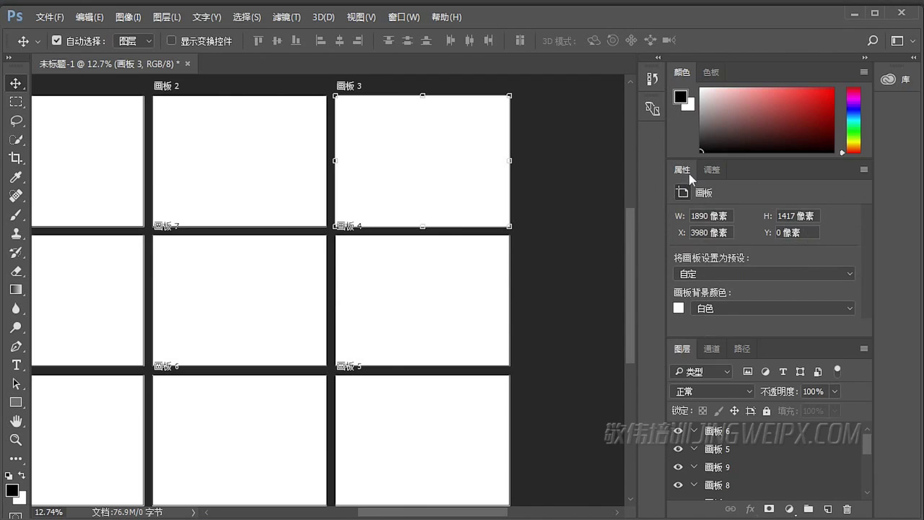
pyautogui.doubleClick(706, 215)
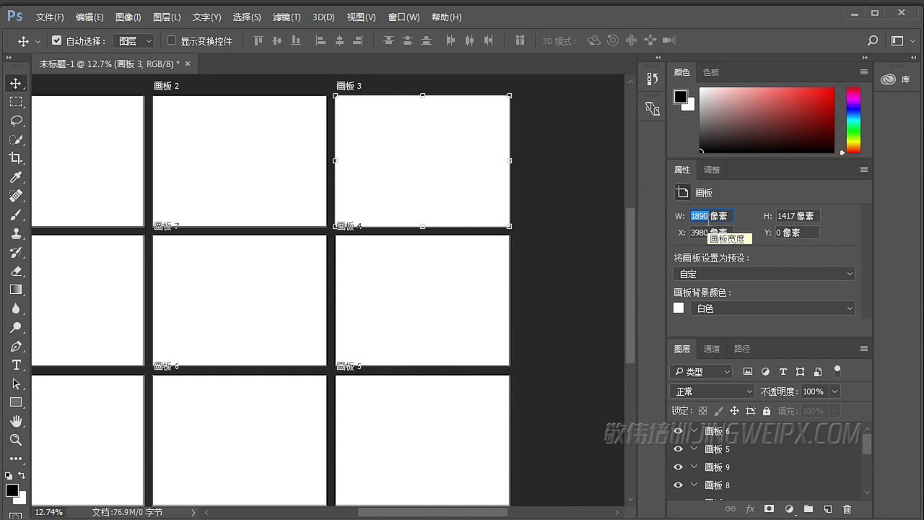
pyautogui.write('2500')
pyautogui.press('Return')
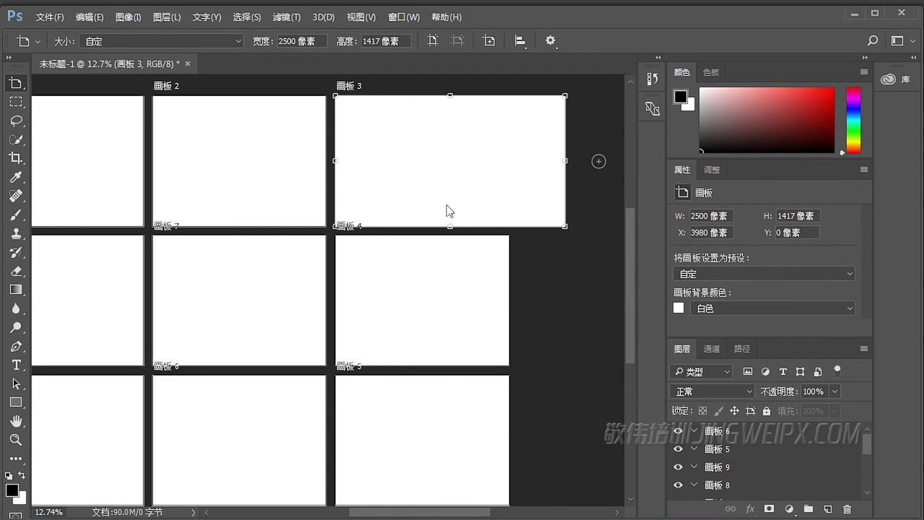
# - Move 画板 3 up and to the right, out of the grid, to about X 4747 and Y -429 像素
pyautogui.doubleClick(709, 234)
pyautogui.press('Tab')
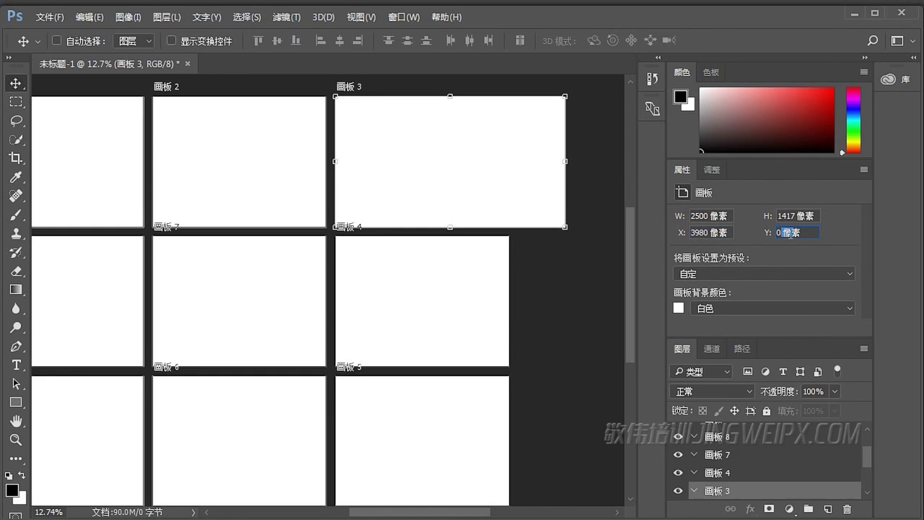
pyautogui.press('v')
pyautogui.moveTo(441, 184); pyautogui.dragTo(482, 158)
pyautogui.moveTo(423, 185); pyautogui.dragTo(456, 171)
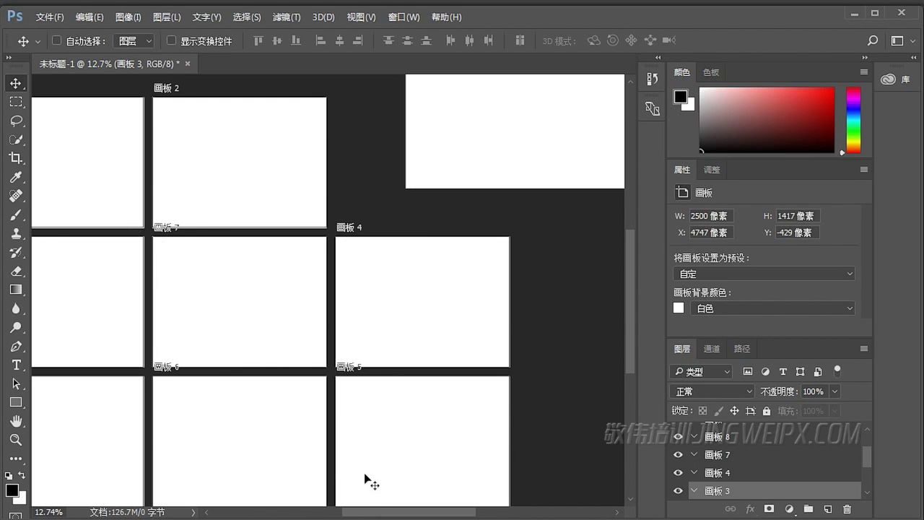
# - Create a new layer in 画板 8 and move it into 画板 7
pyautogui.moveTo(369, 515); pyautogui.dragTo(332, 515)
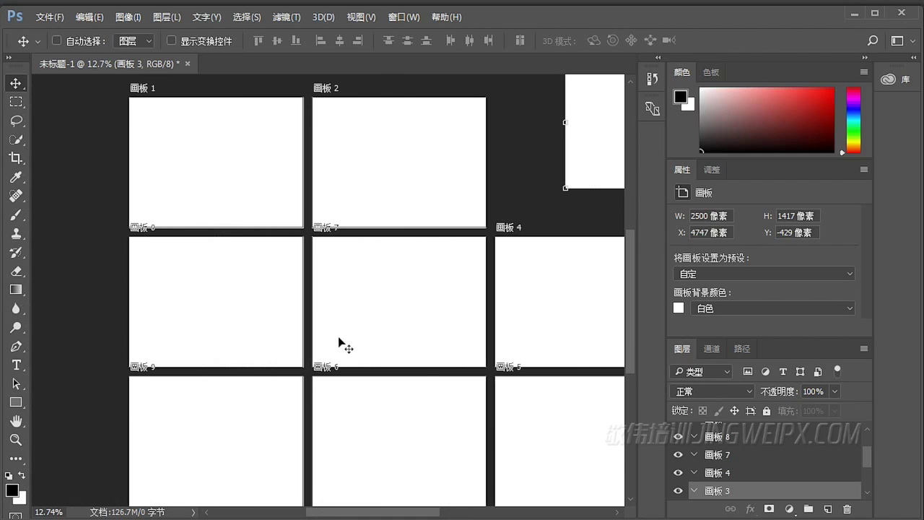
pyautogui.hscroll(2, 346, 351)
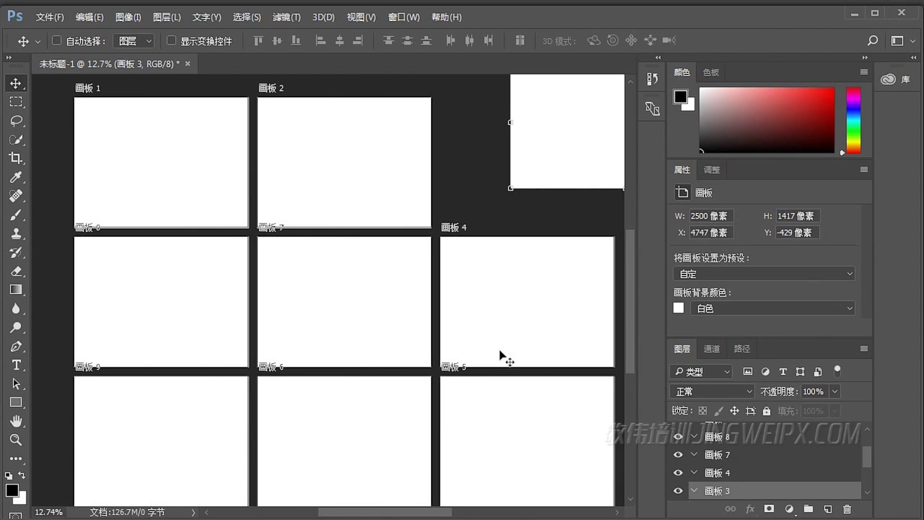
pyautogui.click(736, 442)
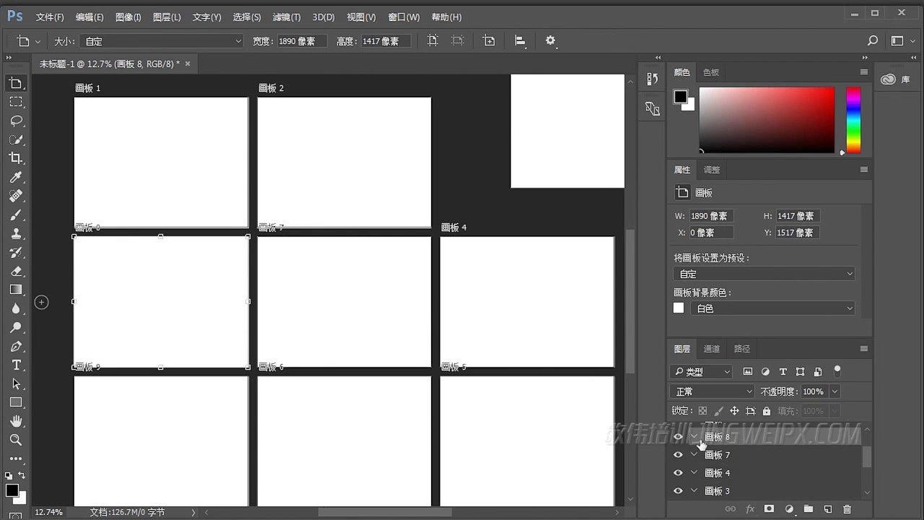
pyautogui.click(829, 510)
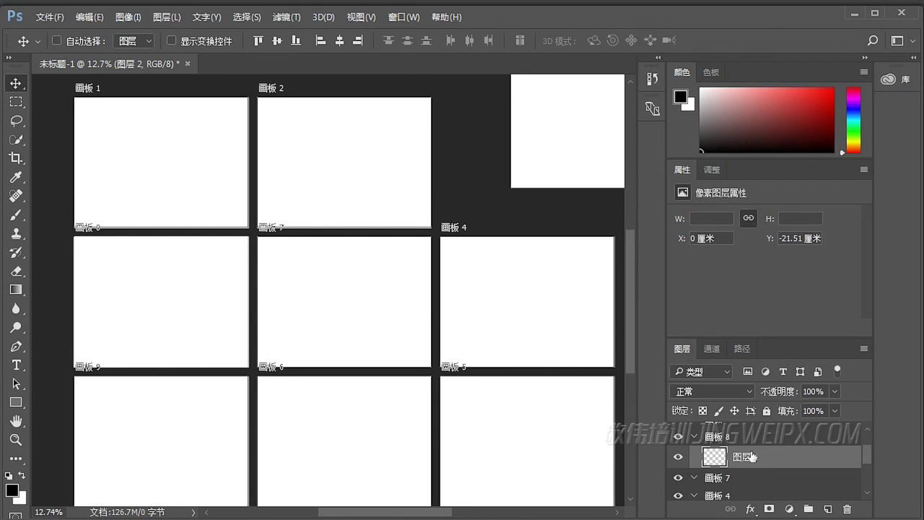
pyautogui.moveTo(779, 460); pyautogui.dragTo(767, 477)
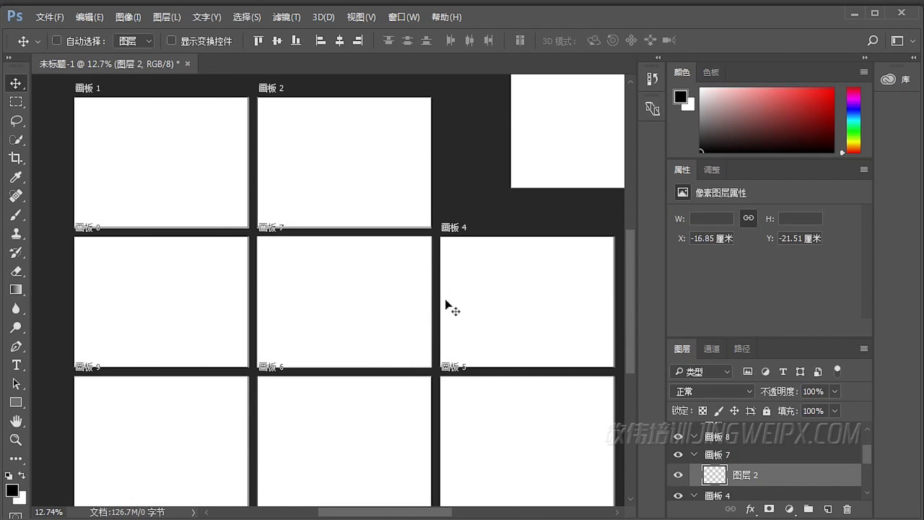
# - Open the export of artboards to files (画板至文件) and examine its file name prefix setting and available file types
pyautogui.click(48, 17)
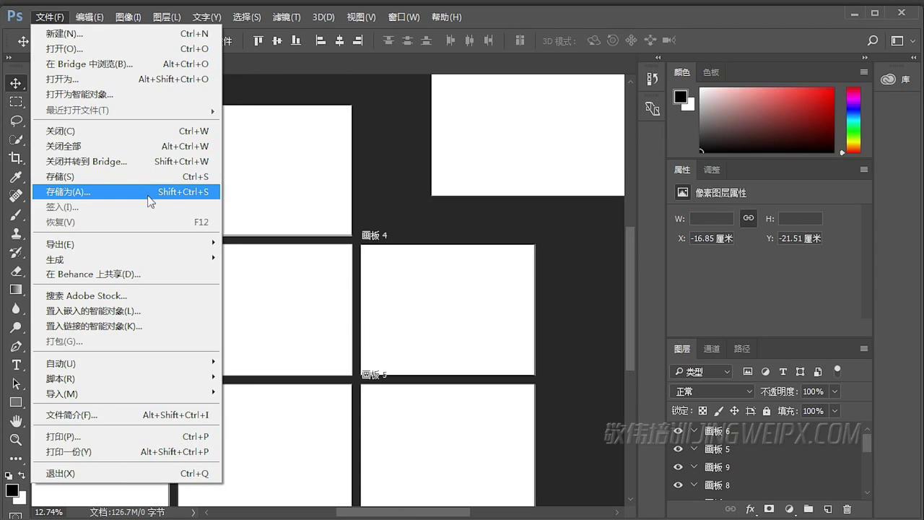
pyautogui.moveTo(179, 247)
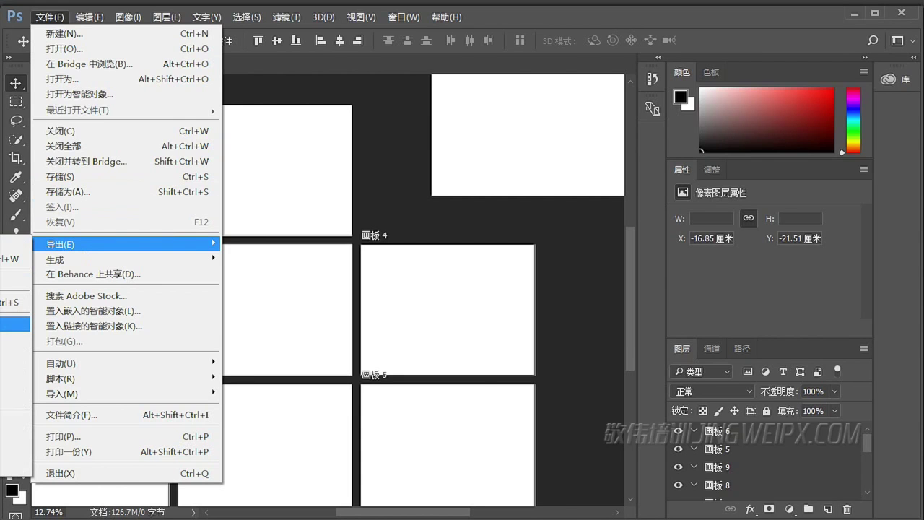
pyautogui.click(14, 324)
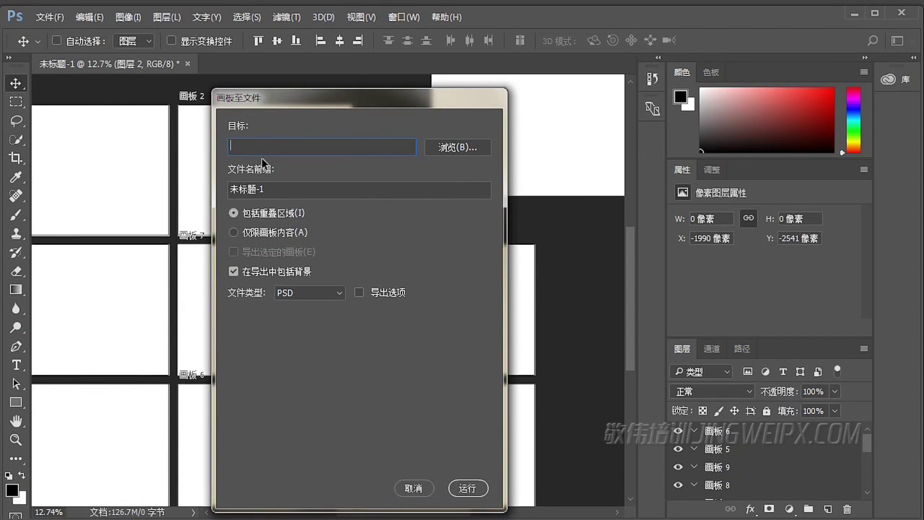
pyautogui.doubleClick(278, 187)
pyautogui.click(331, 293)
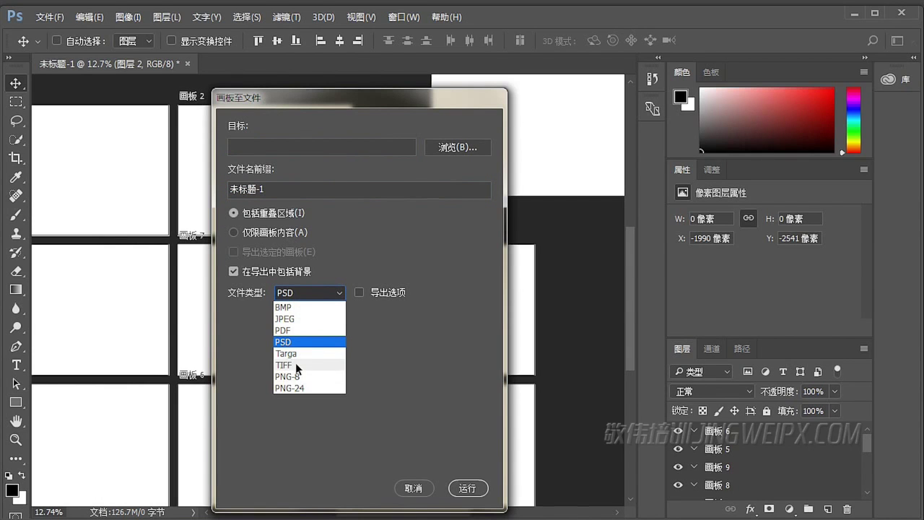
pyautogui.click(378, 393)
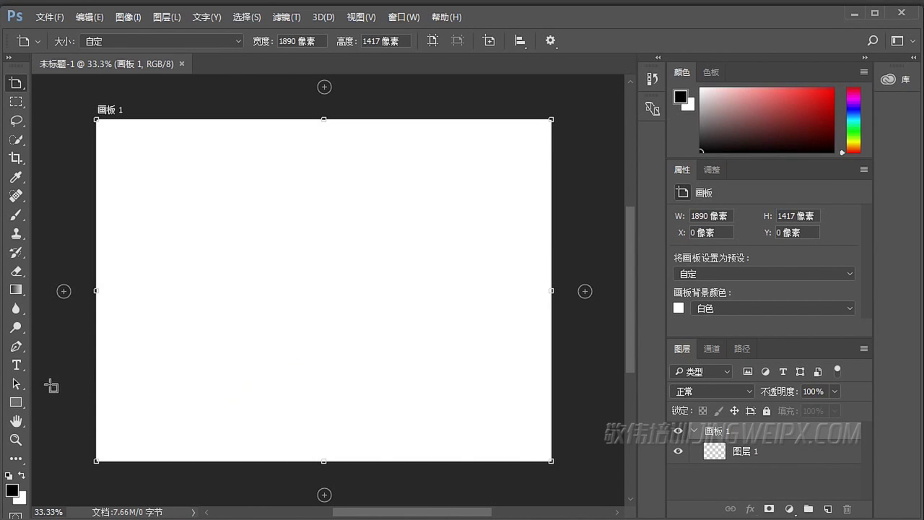
# - Draw a new artboard about 1668 × 2475 像素 beside 画板 1 and another about 1254 × 1324 像素 below, between the two
pyautogui.click(16, 439)
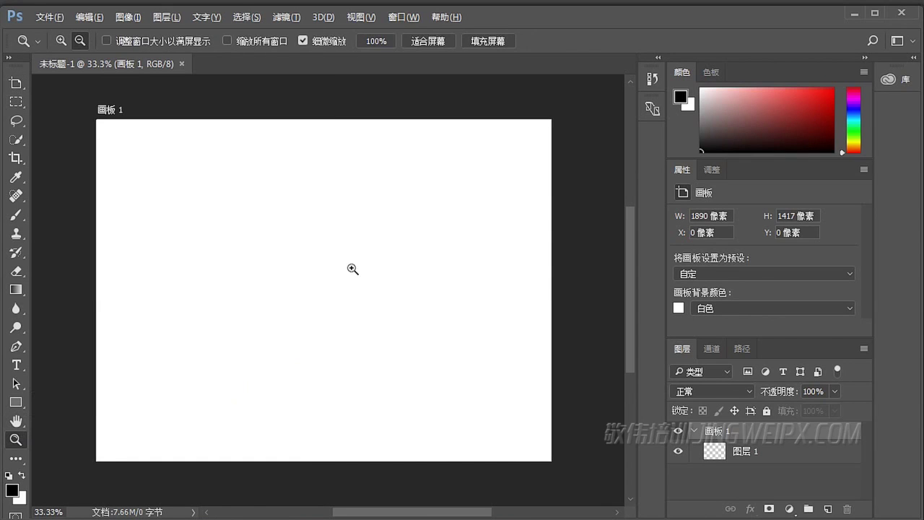
pyautogui.keyDown('alt'); pyautogui.click(407, 261); pyautogui.keyUp('alt')
pyautogui.keyDown('alt'); pyautogui.click(366, 320); pyautogui.keyUp('alt')
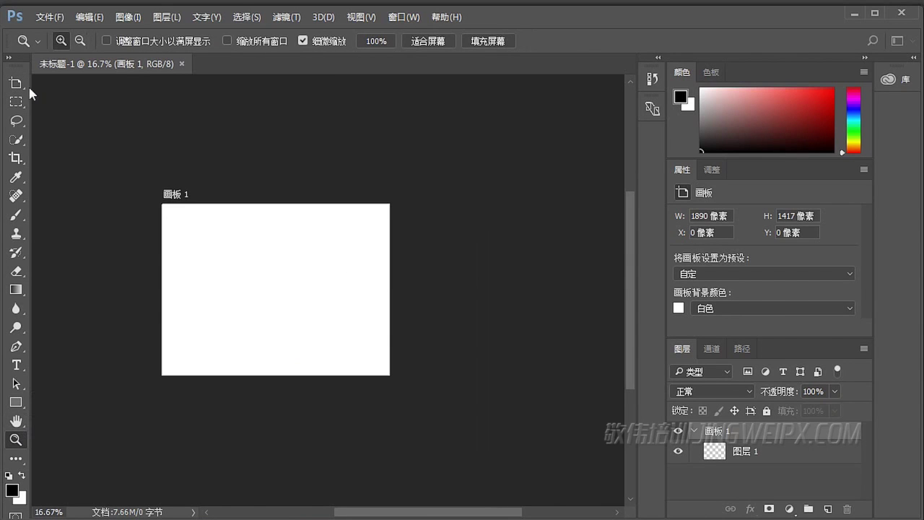
pyautogui.click(16, 84)
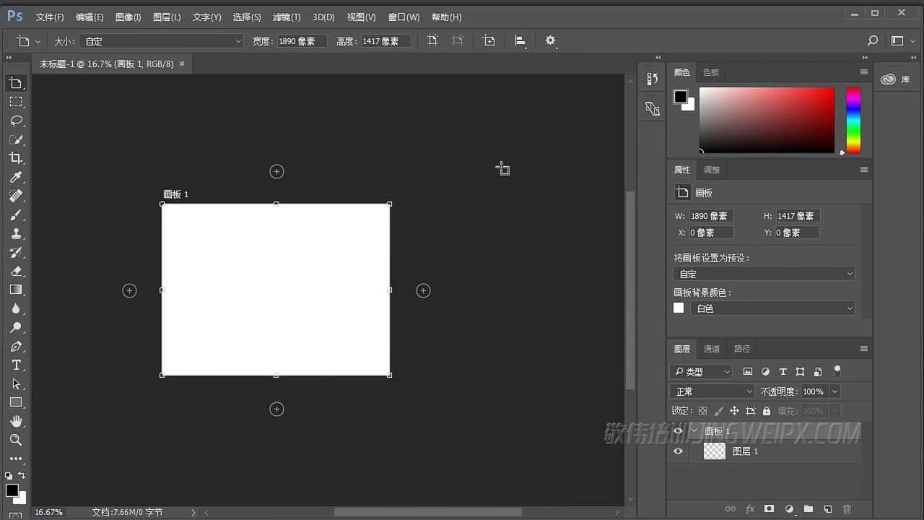
pyautogui.moveTo(525, 239); pyautogui.dragTo(425, 243)
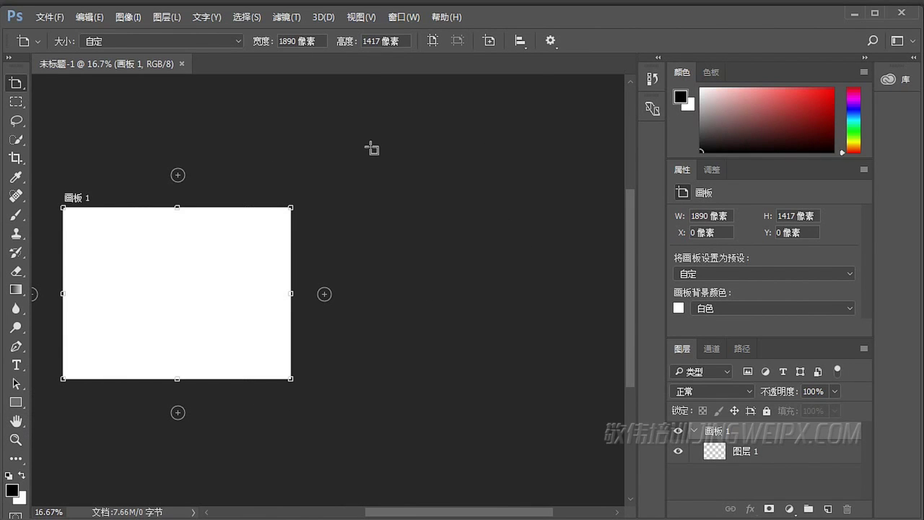
pyautogui.moveTo(370, 144); pyautogui.dragTo(571, 442)
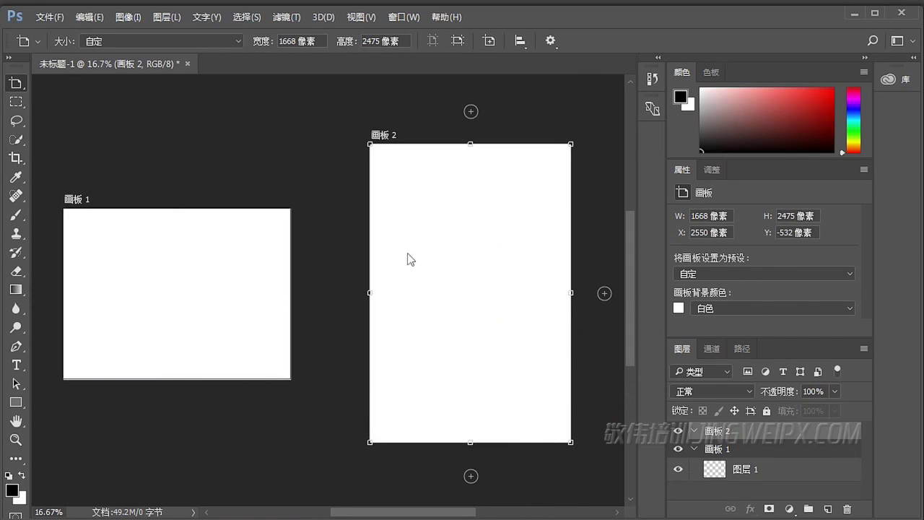
pyautogui.moveTo(426, 345); pyautogui.dragTo(464, 236)
pyautogui.moveTo(226, 309); pyautogui.dragTo(376, 467)
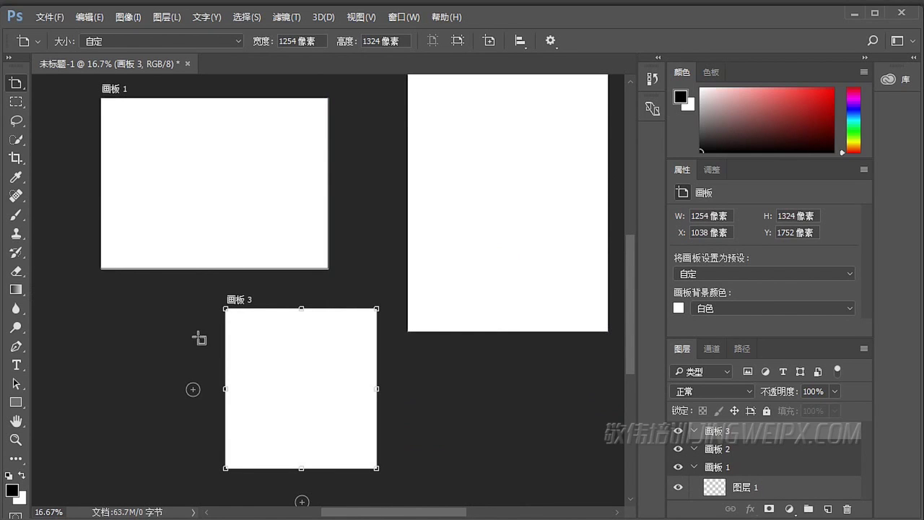
# - Change the orientation of 画板 2 to landscape
pyautogui.press('v')
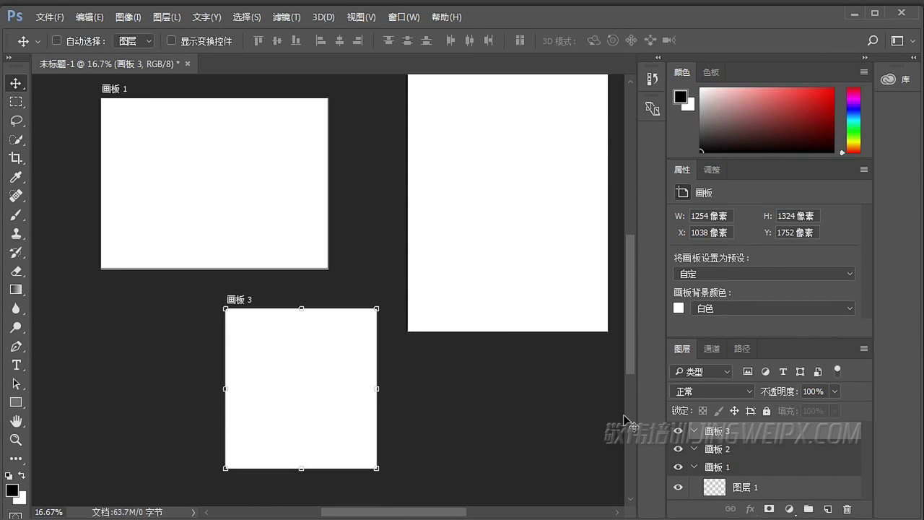
pyautogui.click(738, 449)
pyautogui.hotkey('shift', 'v')
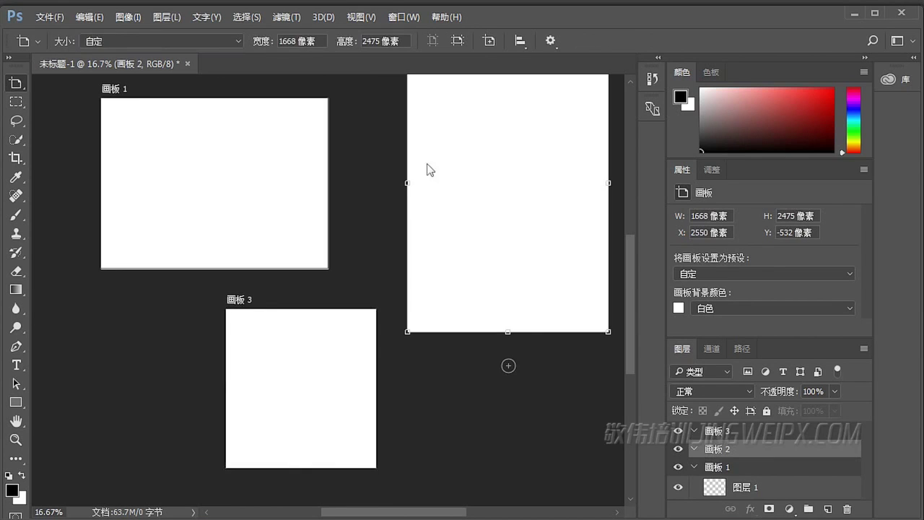
pyautogui.click(458, 41)
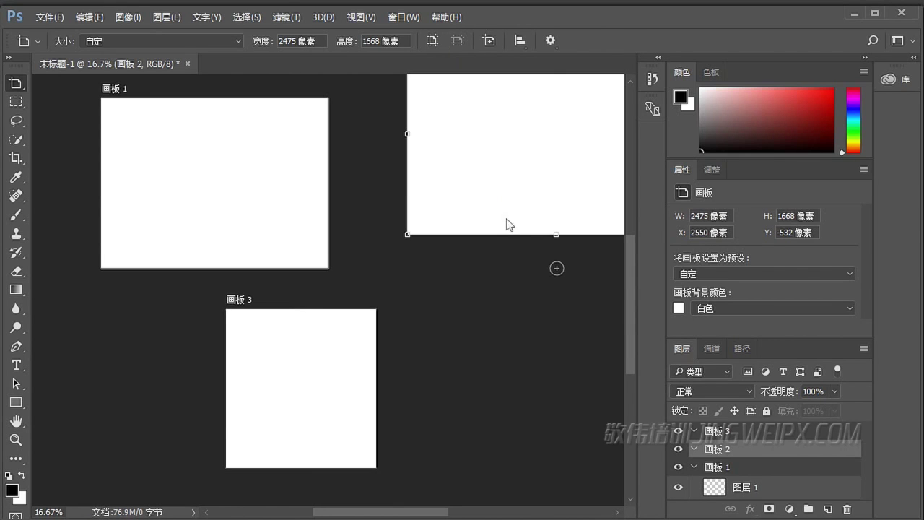
# - Toggle 画板 2 to portrait and back to landscape twice to compare the two orientations
pyautogui.moveTo(561, 184); pyautogui.dragTo(402, 332)
pyautogui.click(432, 41)
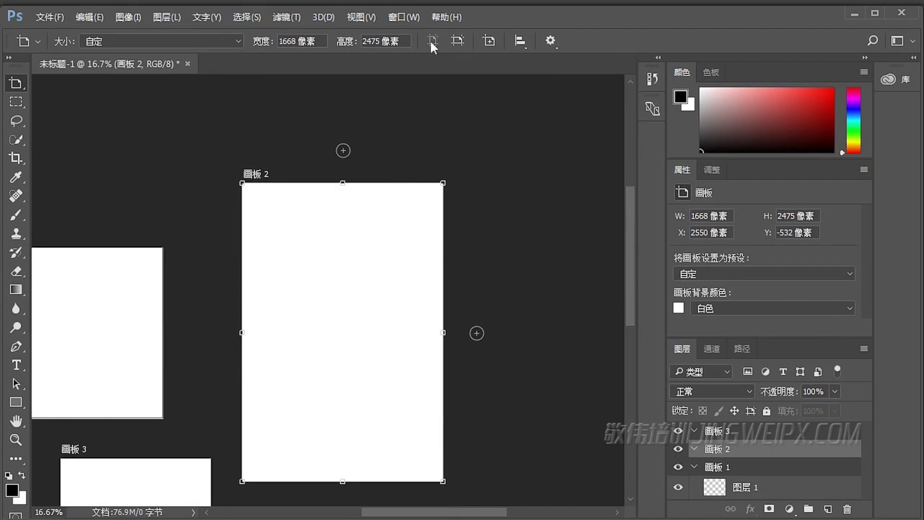
pyautogui.click(458, 41)
pyautogui.click(432, 41)
pyautogui.click(456, 42)
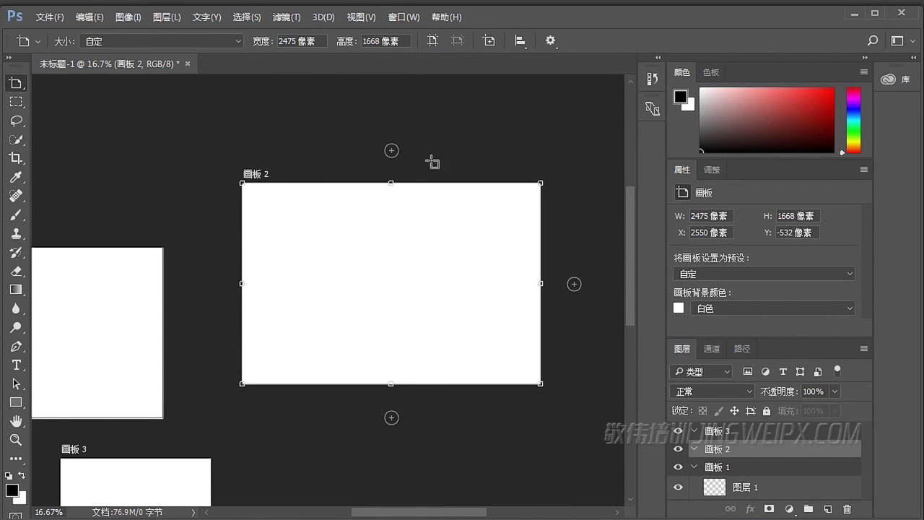
# - Add a new 2475 × 1668 像素 artboard in the empty area right of 画板 2, at about X 5794 and Y -766 像素
pyautogui.moveTo(468, 188); pyautogui.dragTo(362, 178)
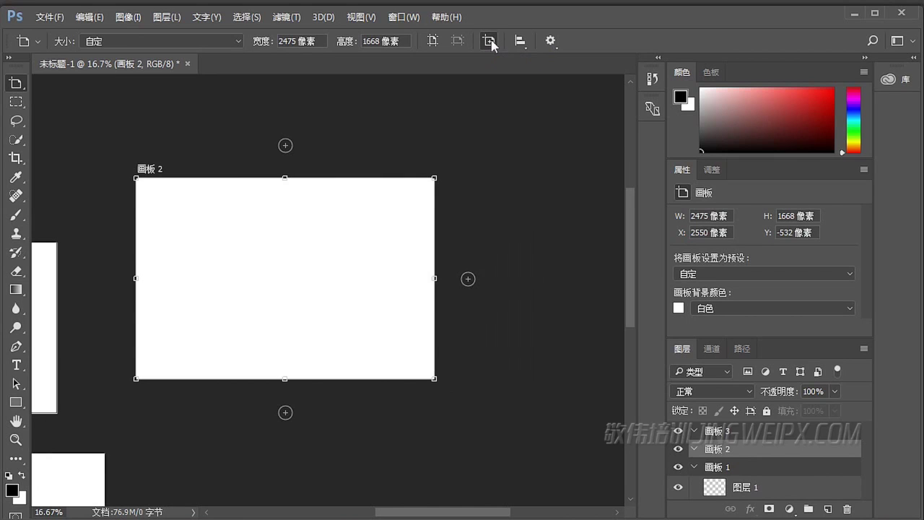
pyautogui.moveTo(507, 201); pyautogui.dragTo(309, 203)
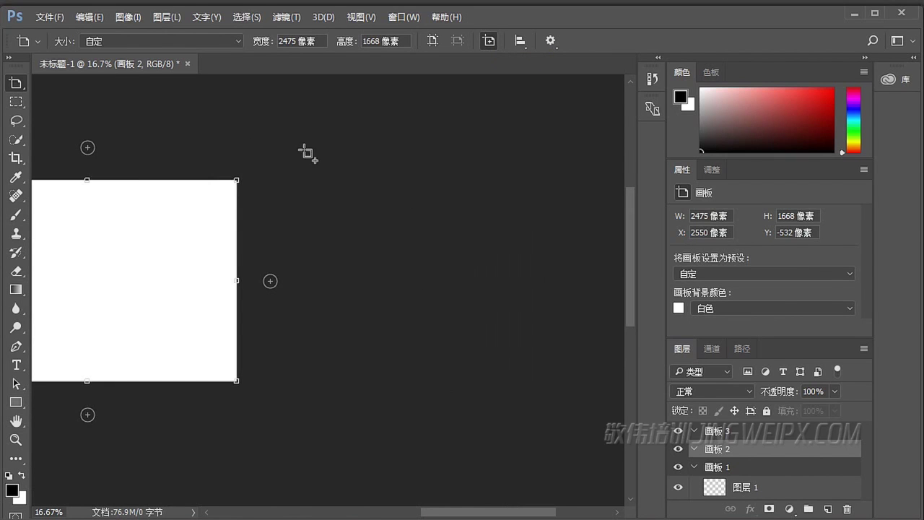
pyautogui.click(330, 152)
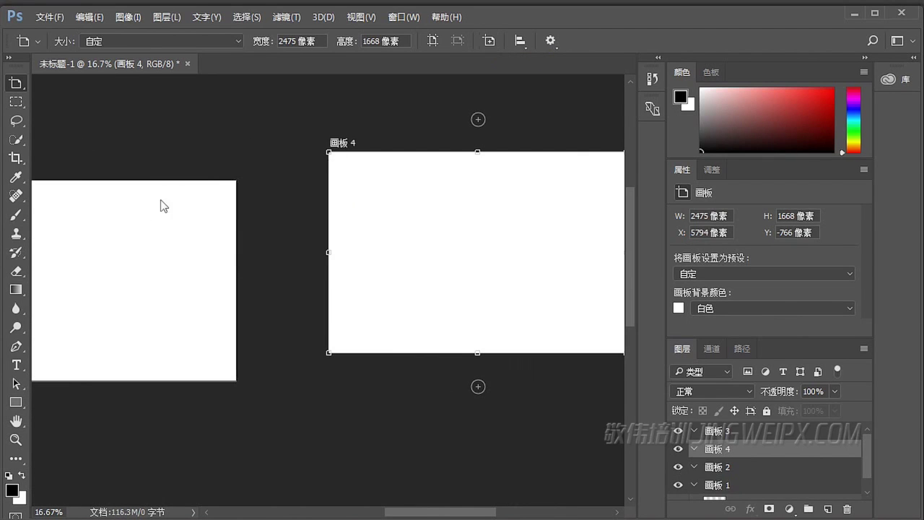
# - Align all four artboards, 画板 1 to 画板 4, by their vertical centres (垂直居中)
pyautogui.moveTo(395, 392); pyautogui.dragTo(285, 239)
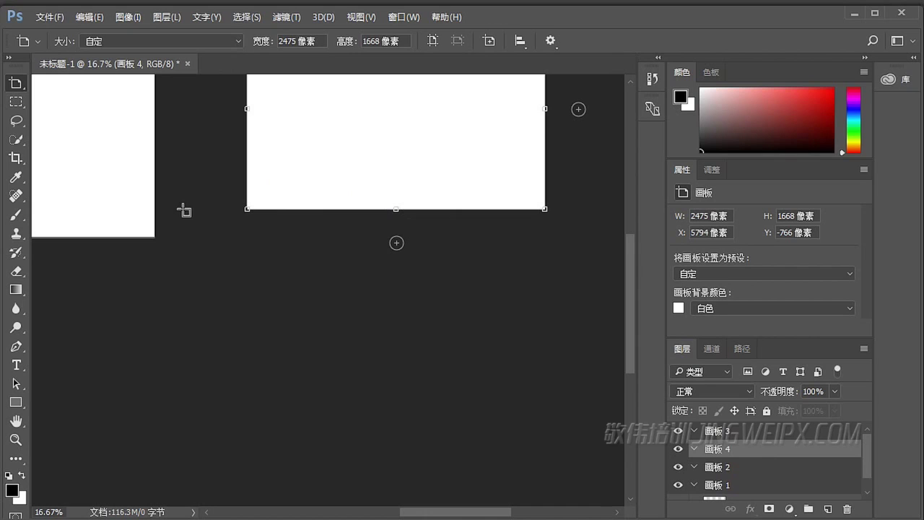
pyautogui.click(722, 430)
pyautogui.keyDown('shift'); pyautogui.click(724, 487); pyautogui.keyUp('shift')
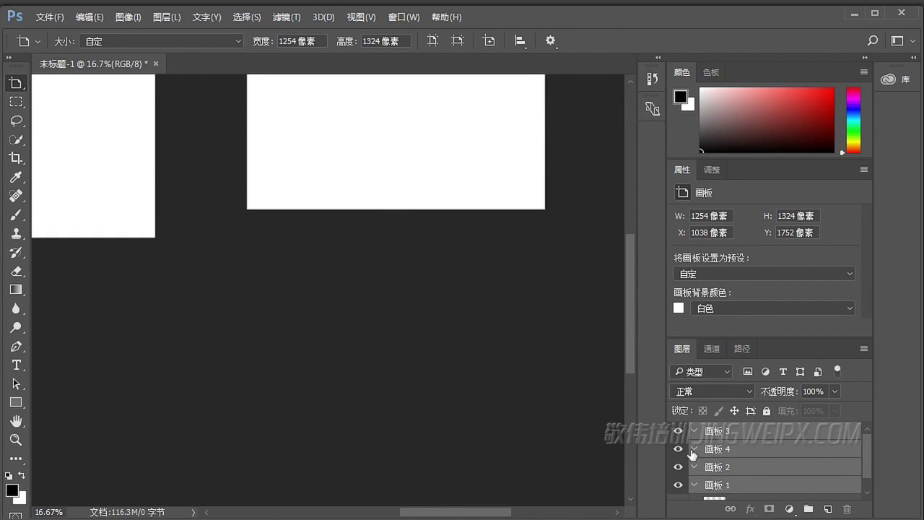
pyautogui.click(520, 42)
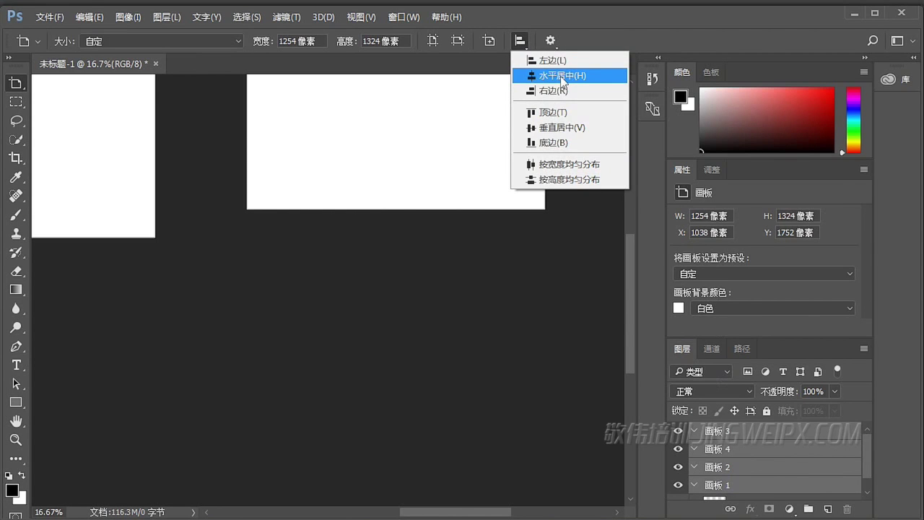
pyautogui.click(563, 129)
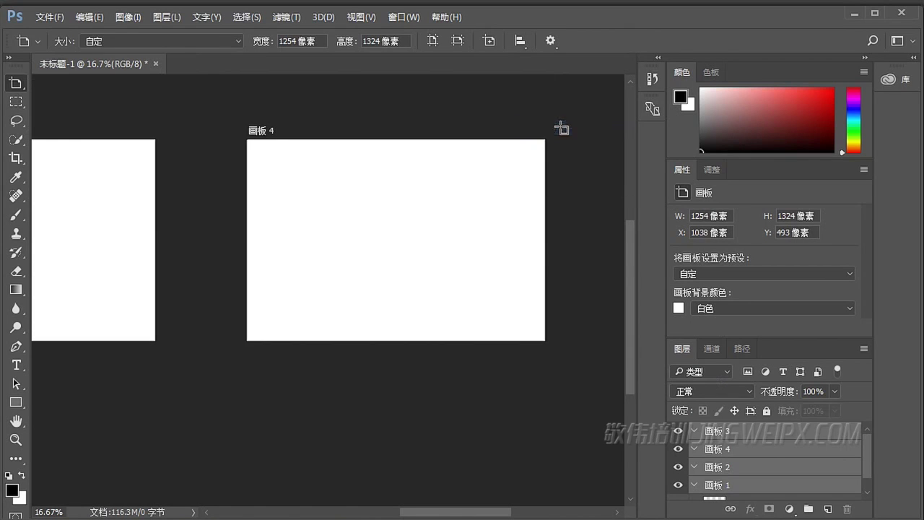
# - Distribute the four selected artboards evenly by width (按宽度均匀分布) and inspect the spacing along the row
pyautogui.moveTo(157, 255); pyautogui.dragTo(433, 255)
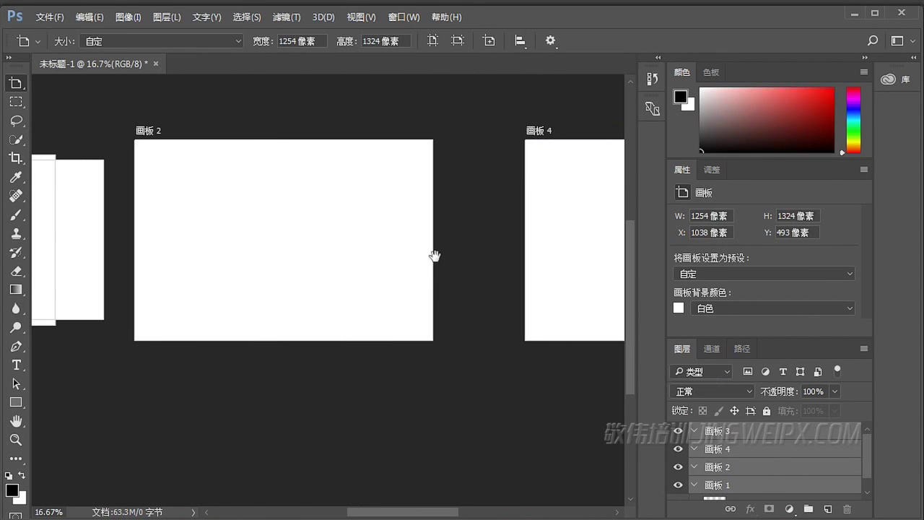
pyautogui.click(520, 42)
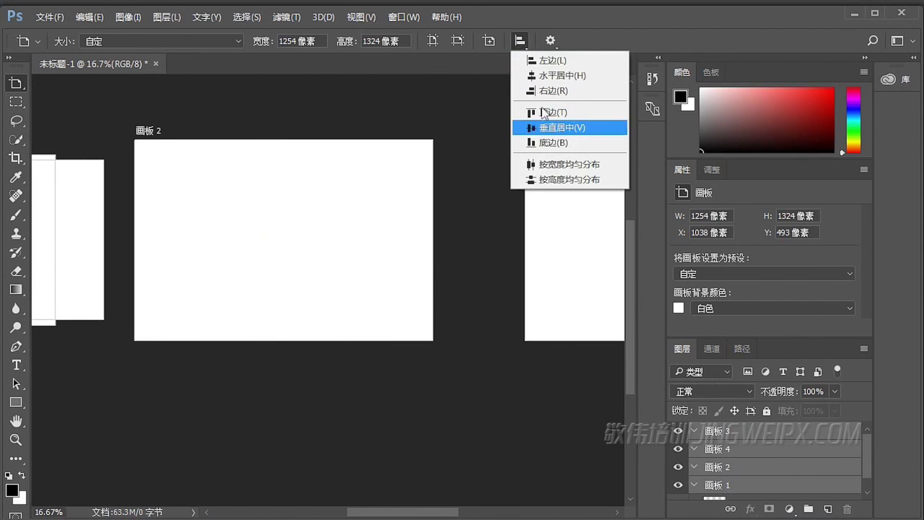
pyautogui.click(558, 170)
pyautogui.moveTo(188, 249); pyautogui.dragTo(430, 249)
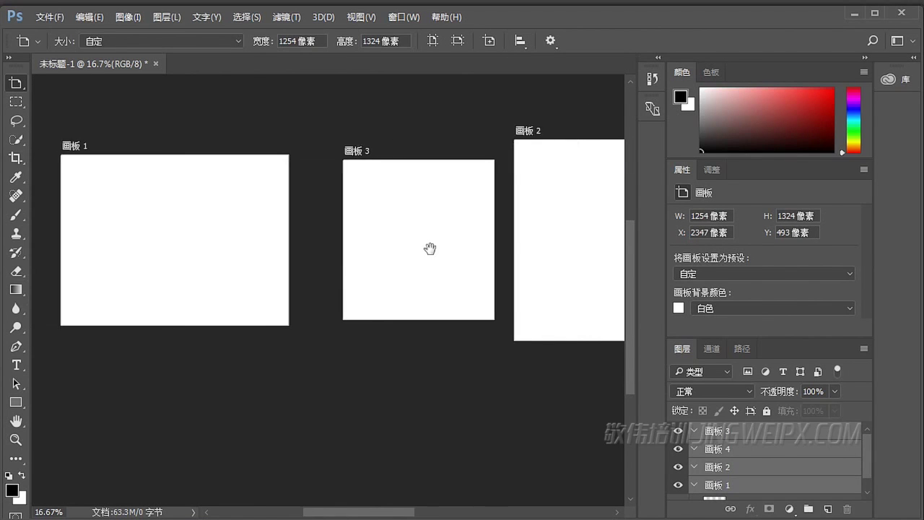
pyautogui.moveTo(499, 268); pyautogui.dragTo(233, 268)
pyautogui.moveTo(472, 274); pyautogui.dragTo(325, 280)
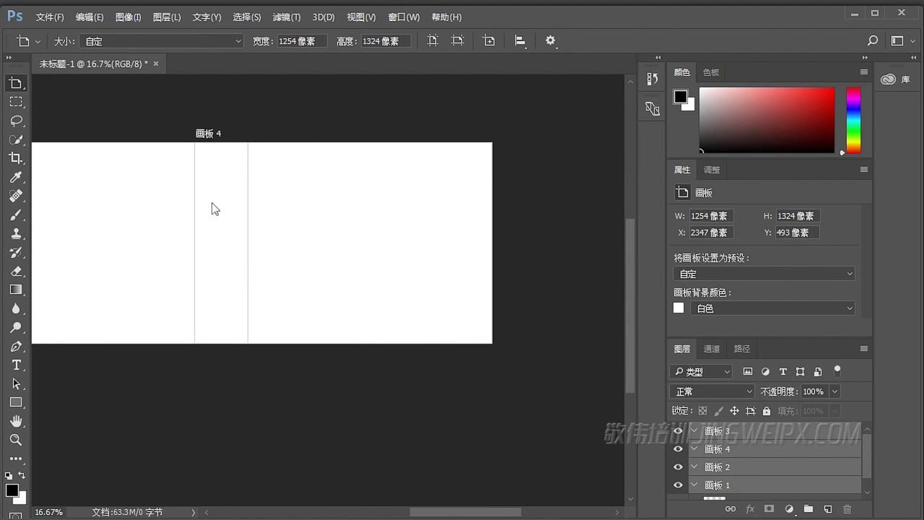
# - Draw a new artboard about 1650 × 1158 像素 below 画板 2 and apply the Mac 图标 1024 size preset to it
pyautogui.moveTo(121, 381); pyautogui.dragTo(215, 285)
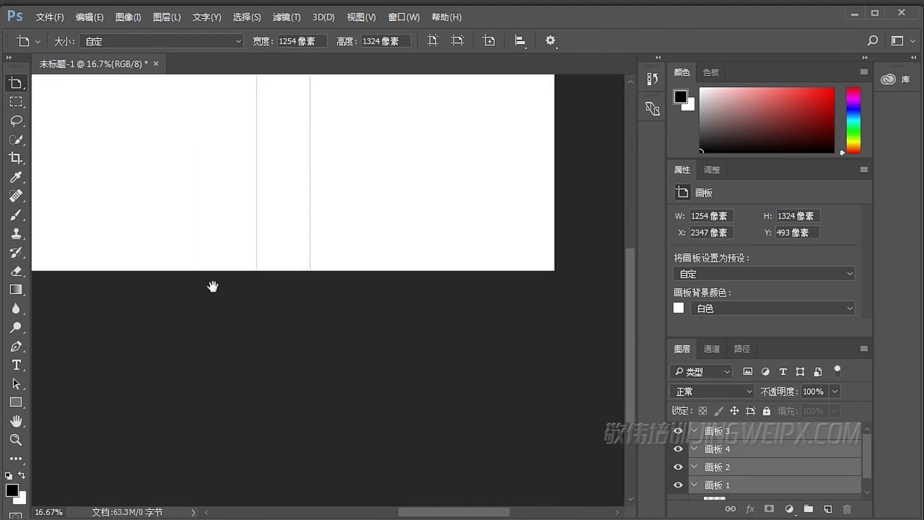
pyautogui.moveTo(82, 226); pyautogui.dragTo(281, 365)
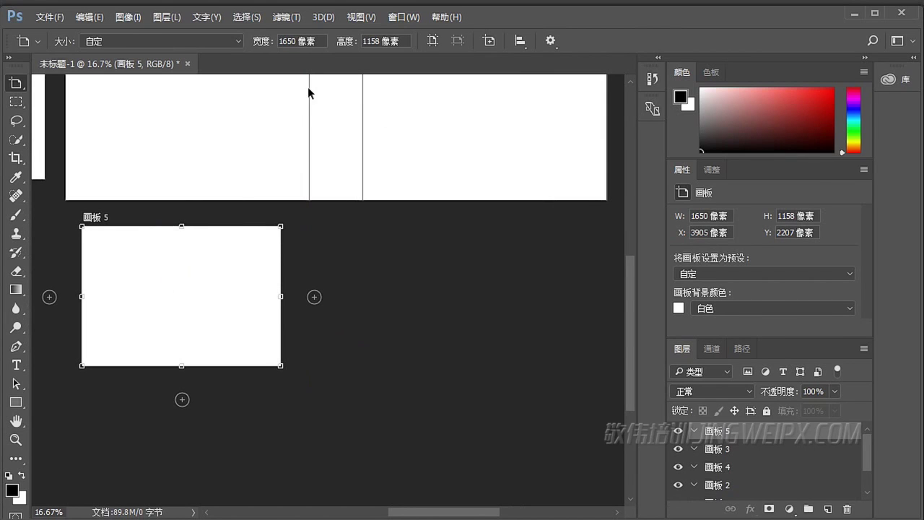
pyautogui.click(163, 43)
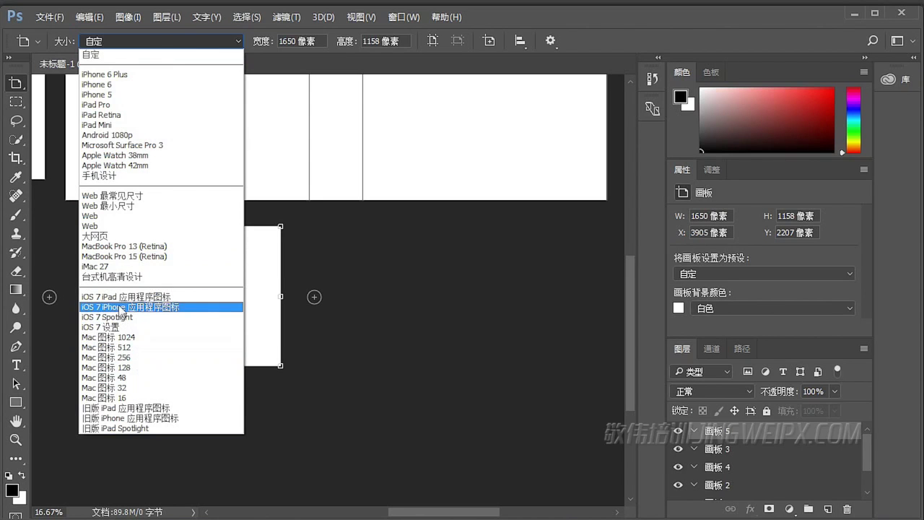
pyautogui.click(127, 347)
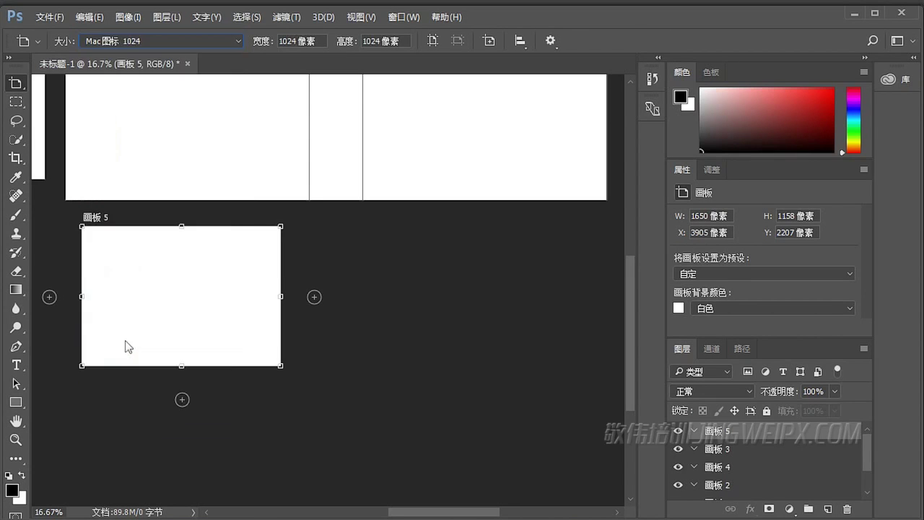